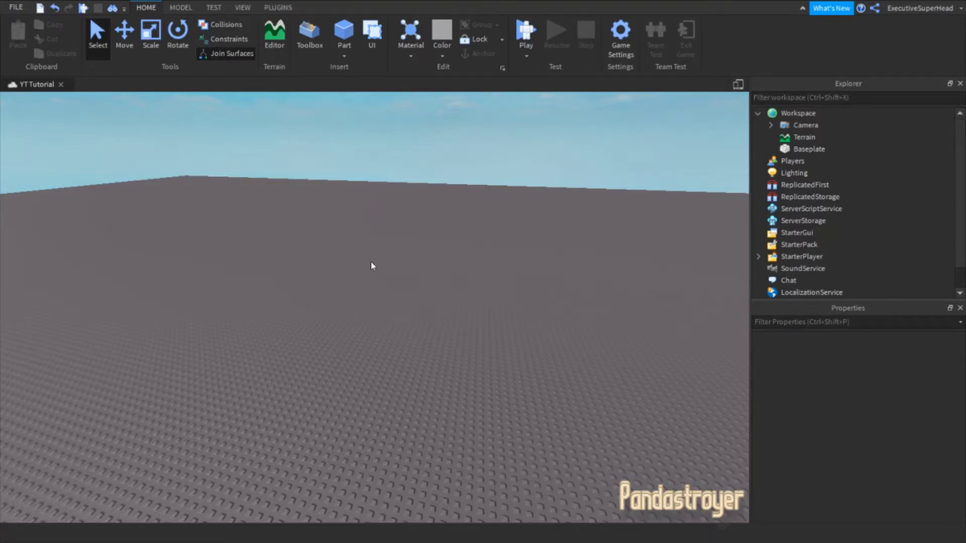
Insert a new block part onto the baseplate
{"action": "left_click", "coordinate": [352, 32]}
{"action": "left_click", "coordinate": [265, 226]}
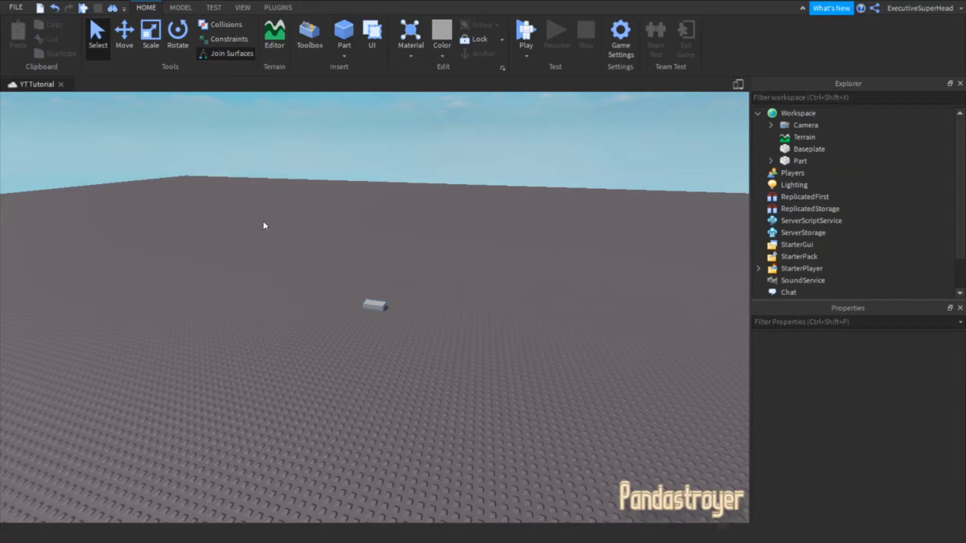
{"action": "scroll", "coordinate": [263, 224], "scroll_direction": "up", "scroll_amount": 8}
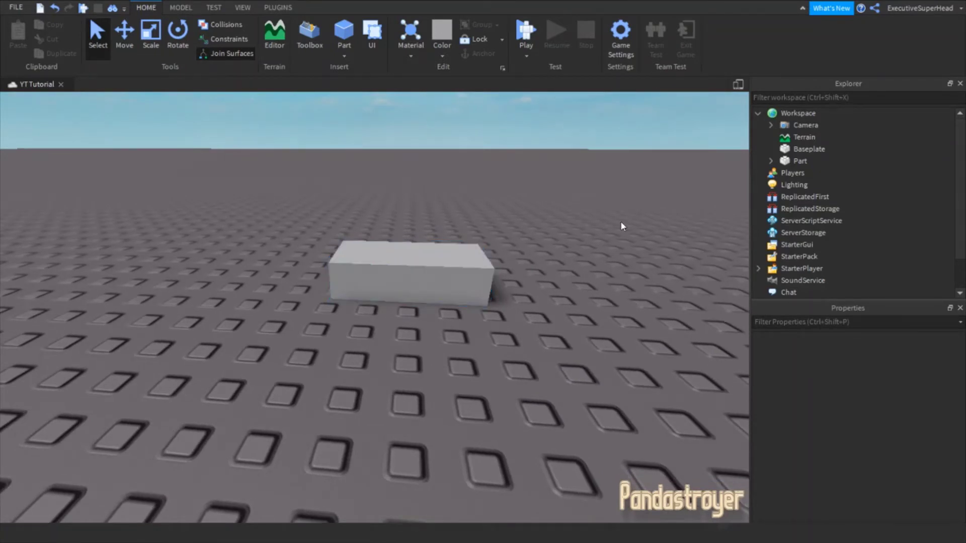
Add a Dialog object inside the Part via Explorer's 'dialog' search
{"action": "left_click", "coordinate": [815, 161]}
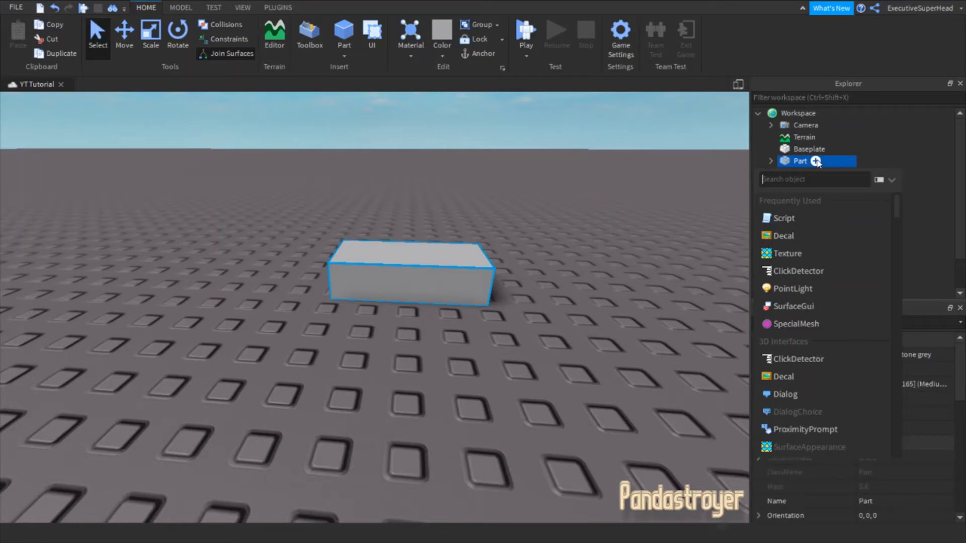
{"action": "type", "text": "dialog"}
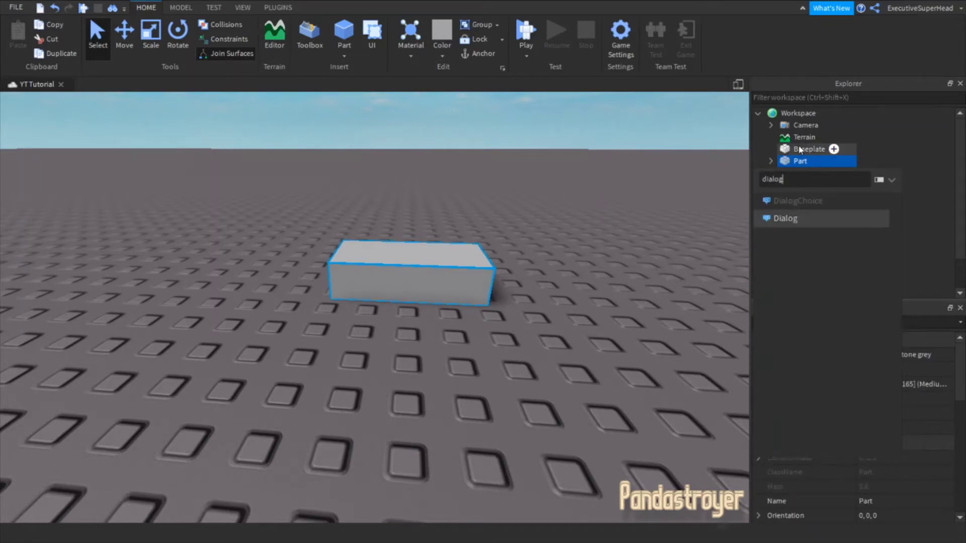
{"action": "left_click", "coordinate": [781, 222]}
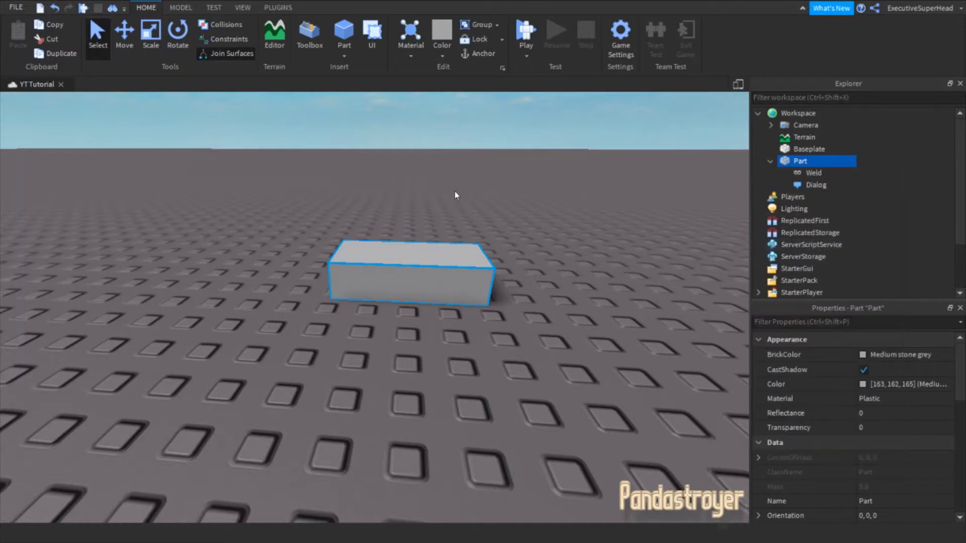
{"action": "left_click", "coordinate": [429, 187]}
{"action": "scroll", "coordinate": [411, 199], "scroll_direction": "down", "scroll_amount": 3}
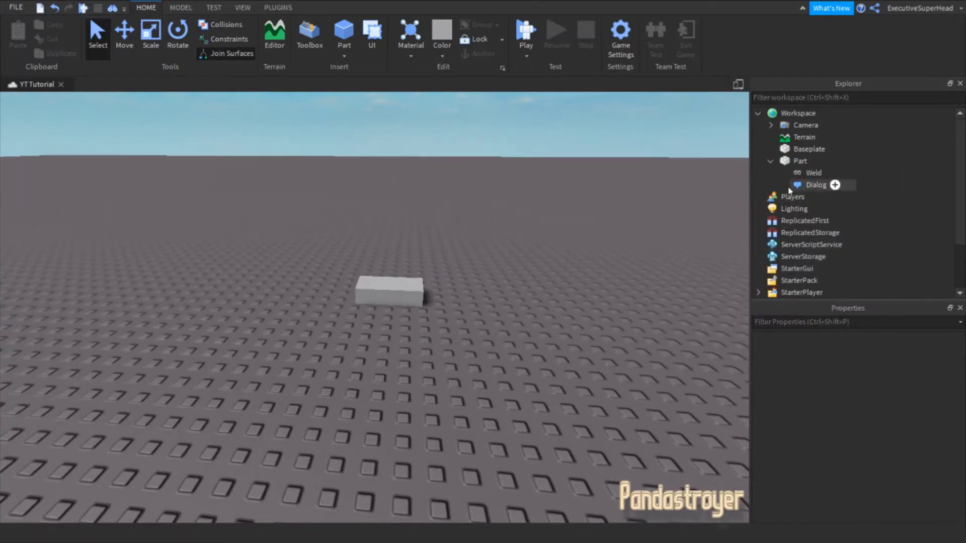
Give the Dialog a GoodbyeDialog of 'Goodbye!' and an InitialPrompt of 'Hello!'
{"action": "left_click", "coordinate": [817, 185]}
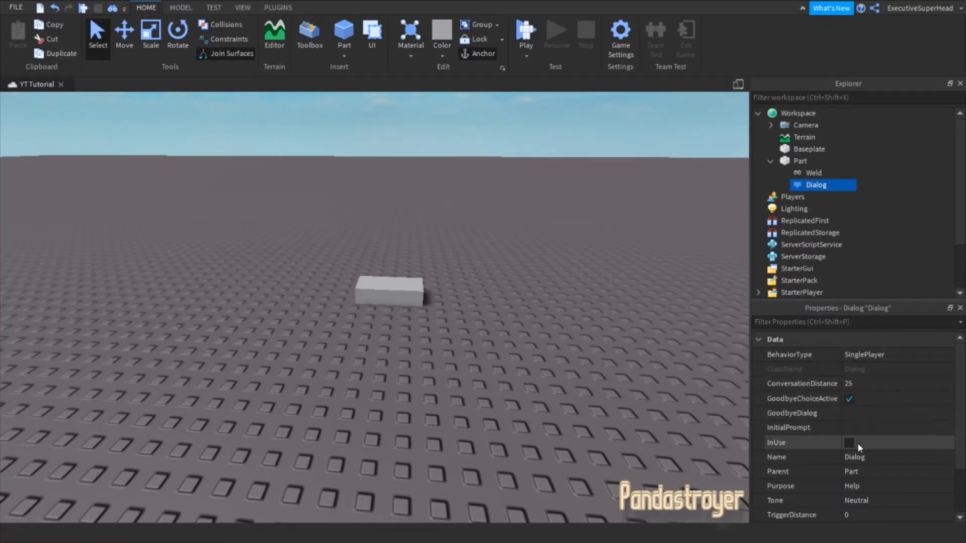
{"action": "left_click", "coordinate": [849, 384]}
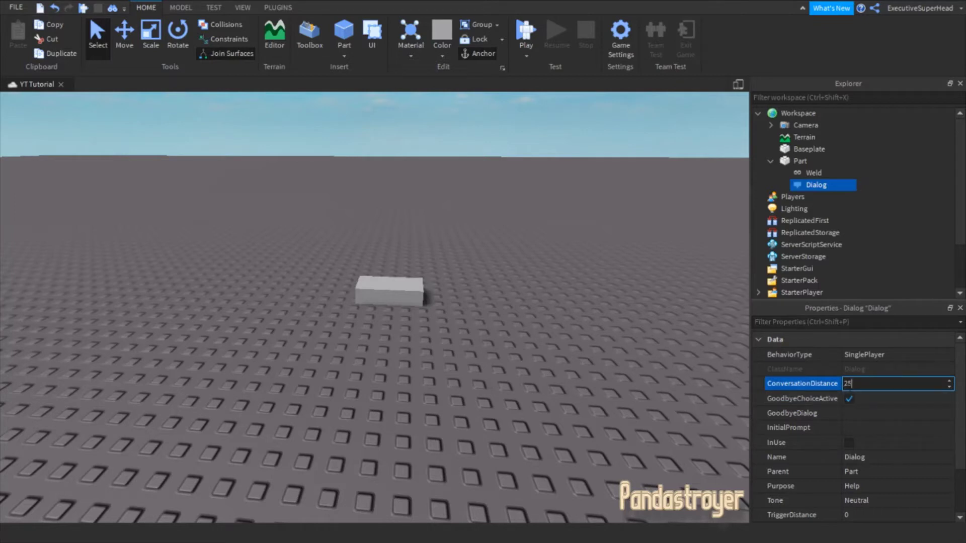
{"action": "left_click", "coordinate": [855, 413]}
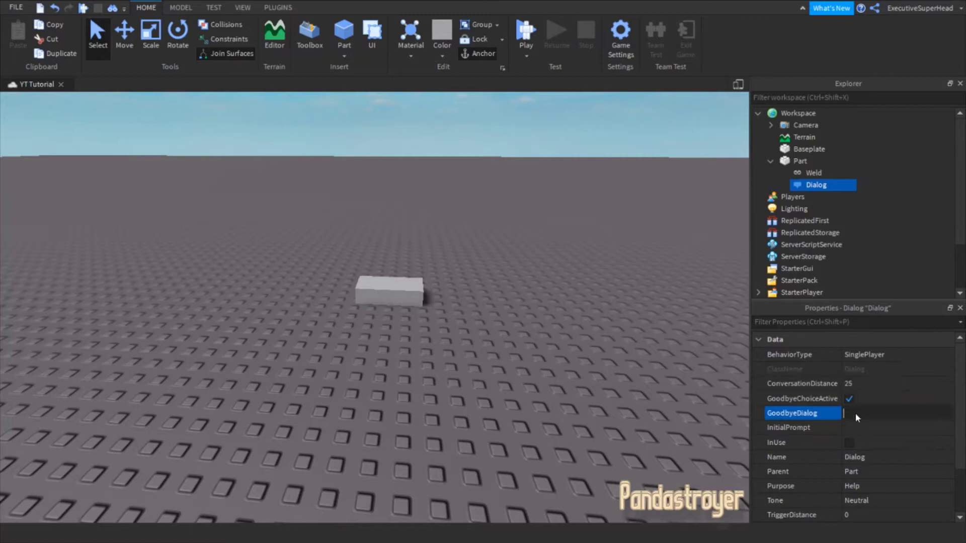
{"action": "type", "text": "Goodbye!"}
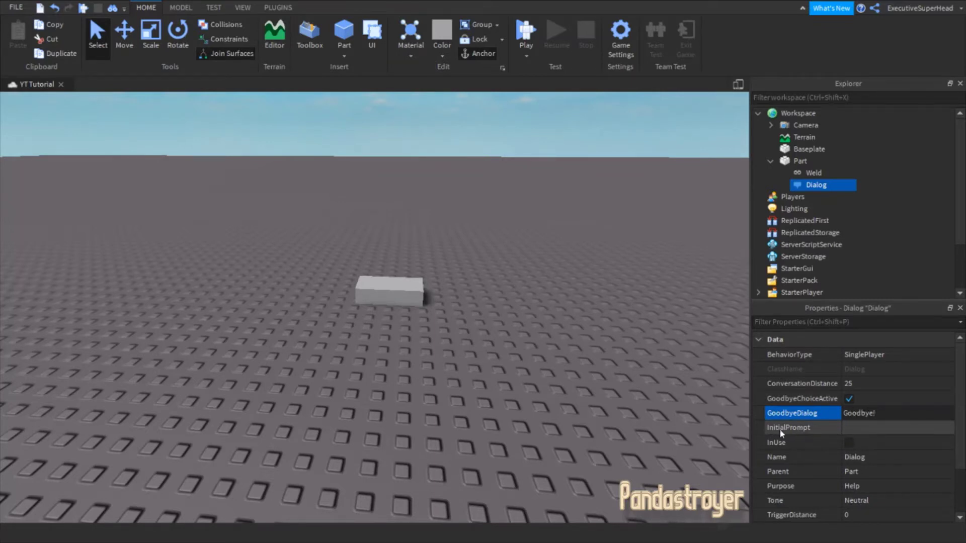
{"action": "left_click", "coordinate": [870, 426]}
{"action": "type", "text": "H"}
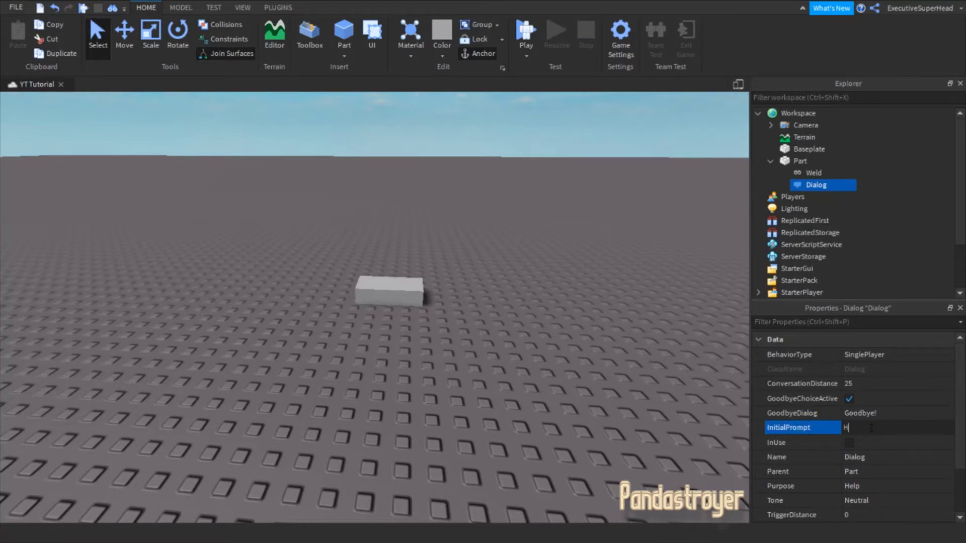
{"action": "type", "text": "ello!"}
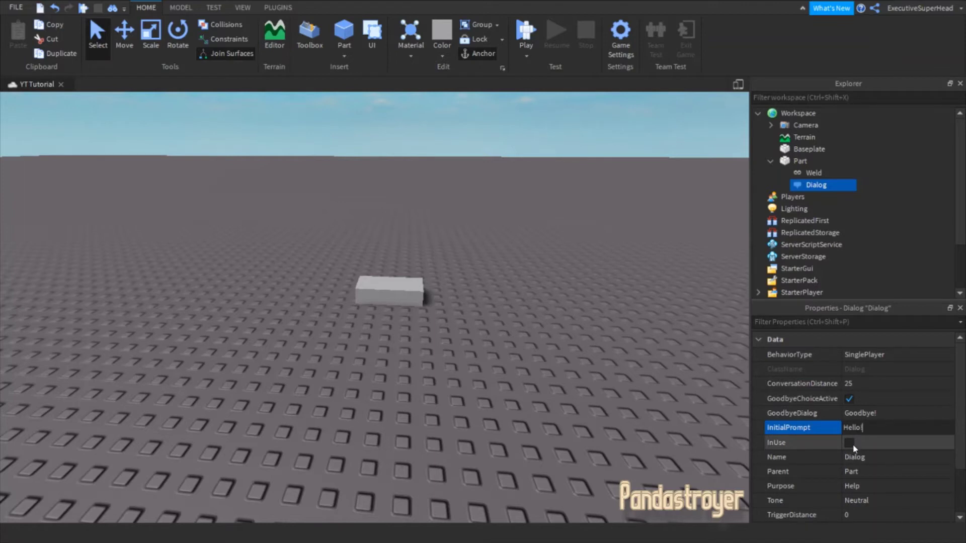
Insert a DialogChoice under the Dialog and select it
{"action": "left_click", "coordinate": [836, 185]}
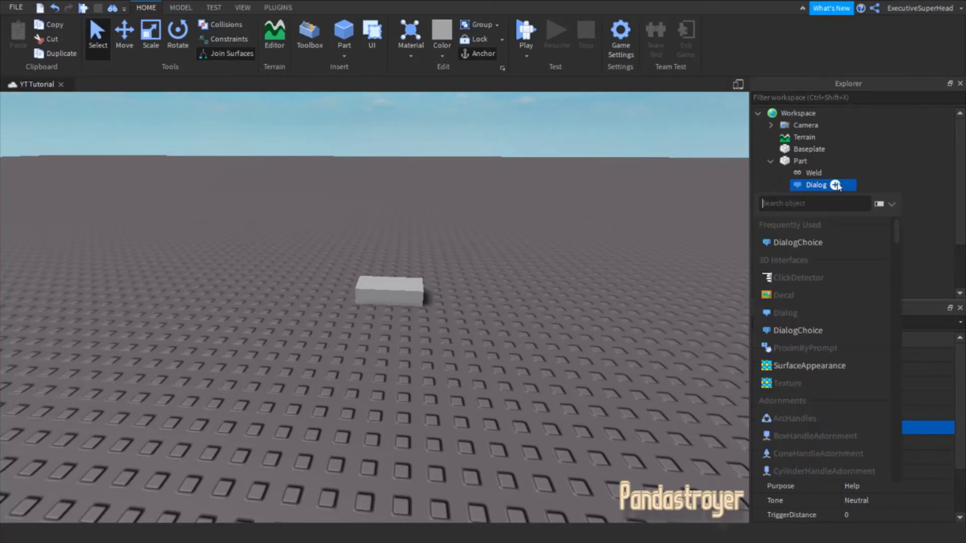
{"action": "left_click", "coordinate": [808, 243]}
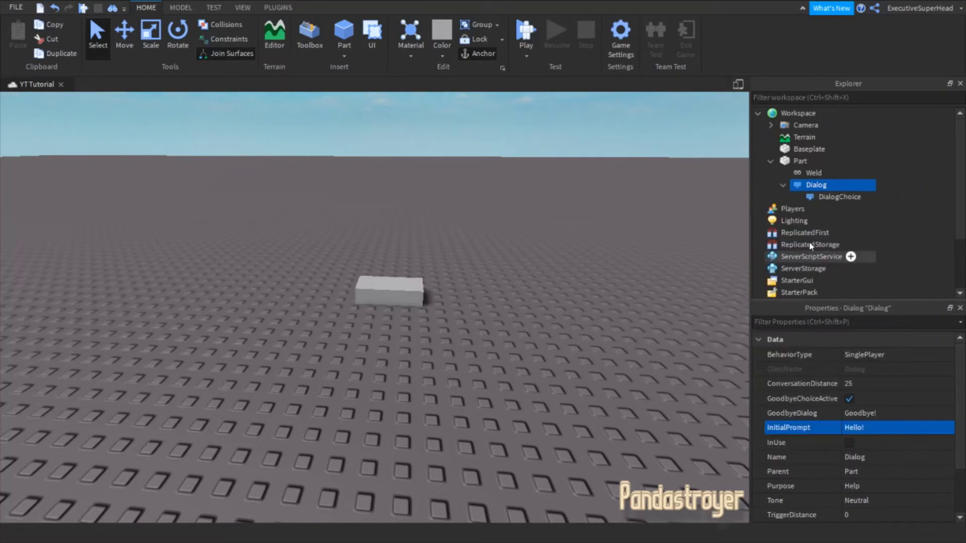
{"action": "left_click", "coordinate": [816, 198]}
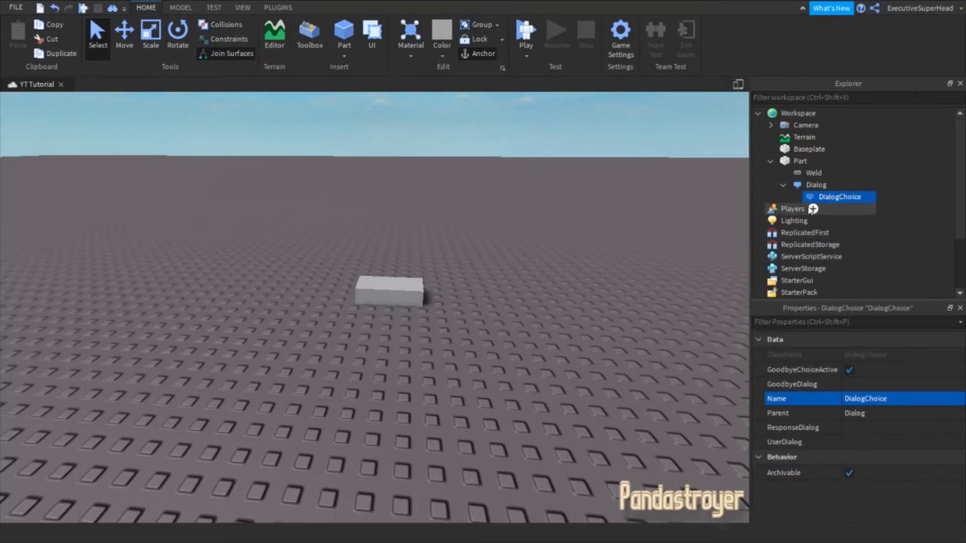
{"action": "mouse_move", "coordinate": [831, 201]}
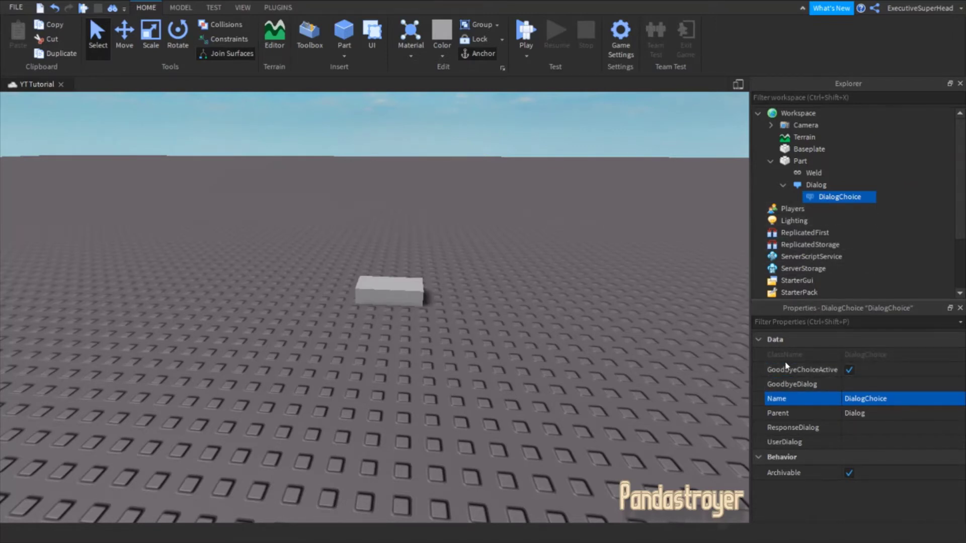
Set the choice's GoodbyeDialog 'Goodbye!', UserDialog 'Hey there!', ResponseDialog 'How are you doing?'
{"action": "left_click", "coordinate": [873, 383]}
{"action": "type", "text": "Goodbye"}
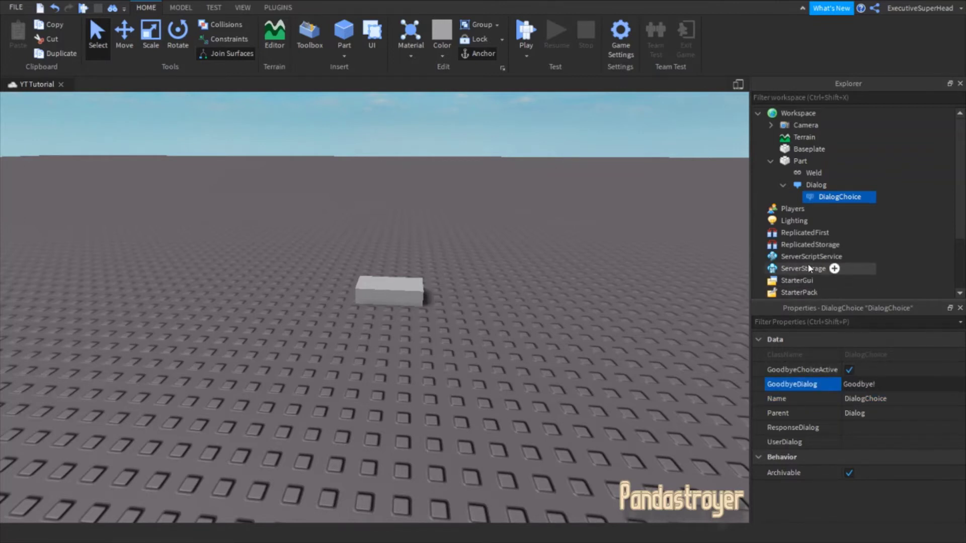
{"action": "type", "text": "!"}
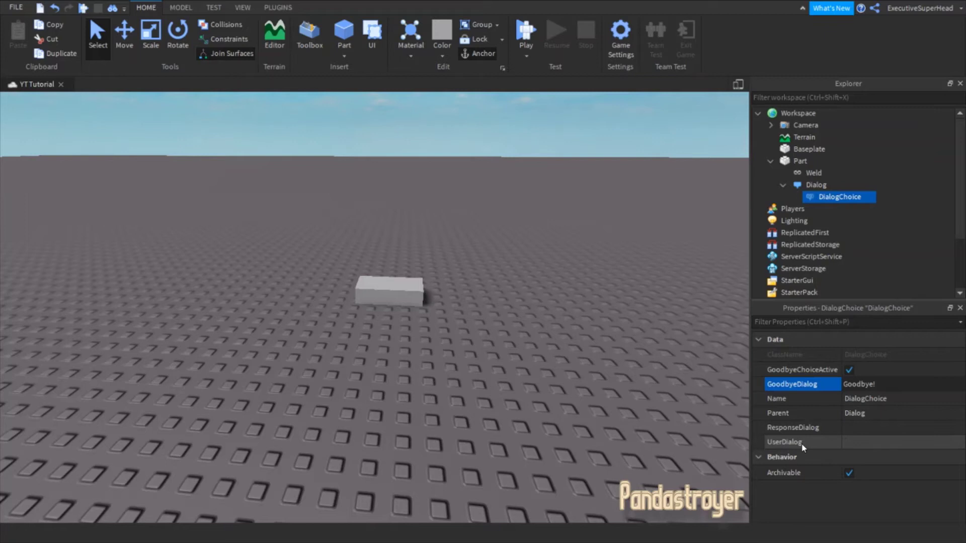
{"action": "left_click", "coordinate": [848, 442]}
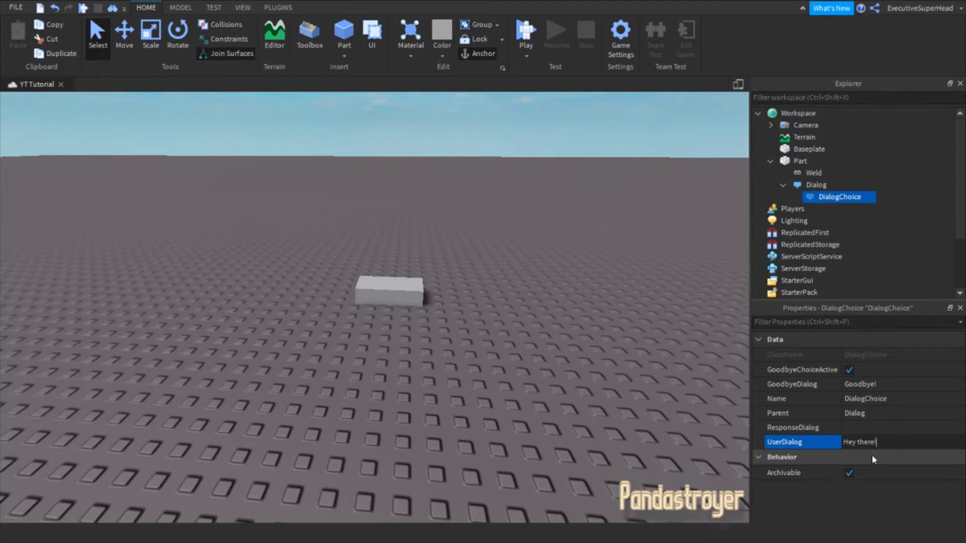
{"action": "left_click", "coordinate": [853, 430]}
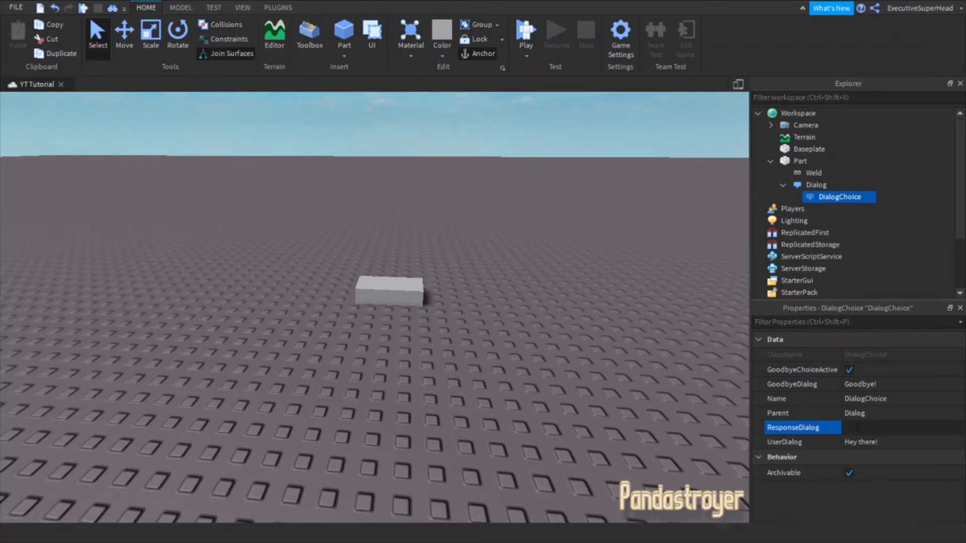
{"action": "type", "text": "How are you doing?"}
Playtest, walk to the block, open its dialog and pick 'Hey there!' to get 'How are you doing?'
{"action": "left_click", "coordinate": [525, 34]}
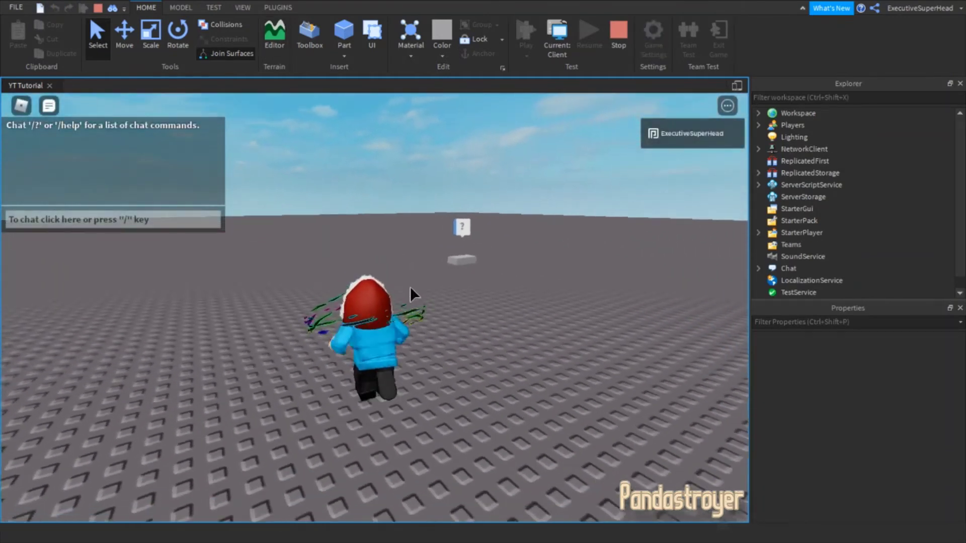
{"action": "key", "text": "w"}
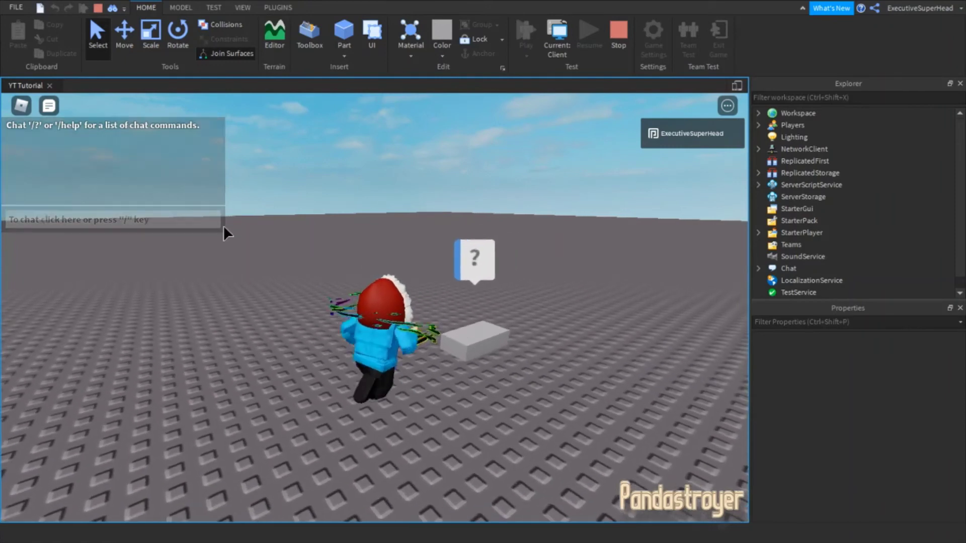
{"action": "left_click", "coordinate": [50, 104]}
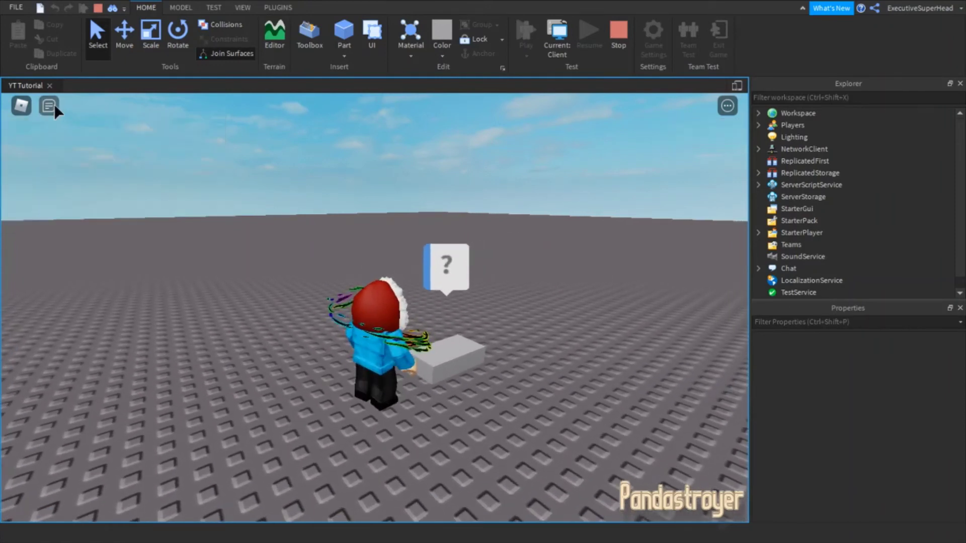
{"action": "left_click", "coordinate": [448, 264]}
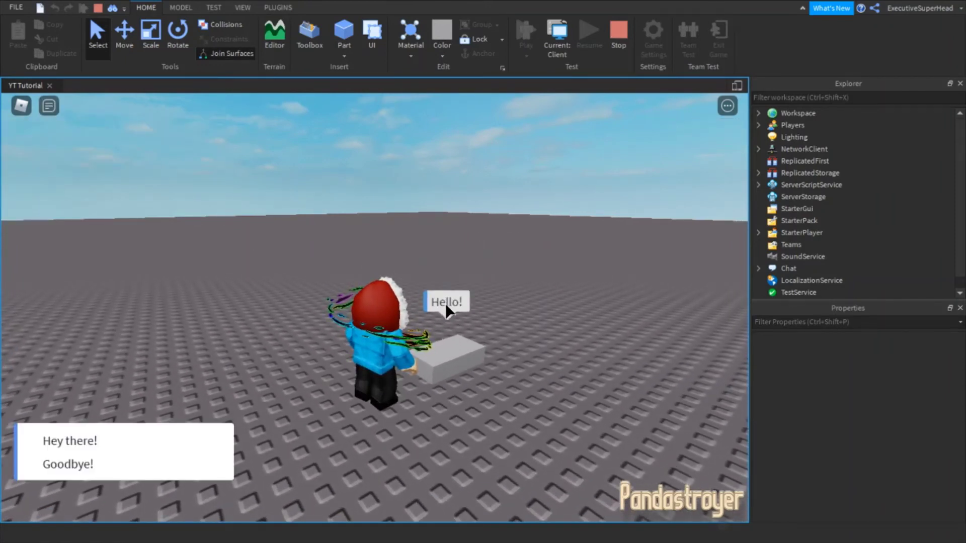
{"action": "left_click", "coordinate": [144, 433]}
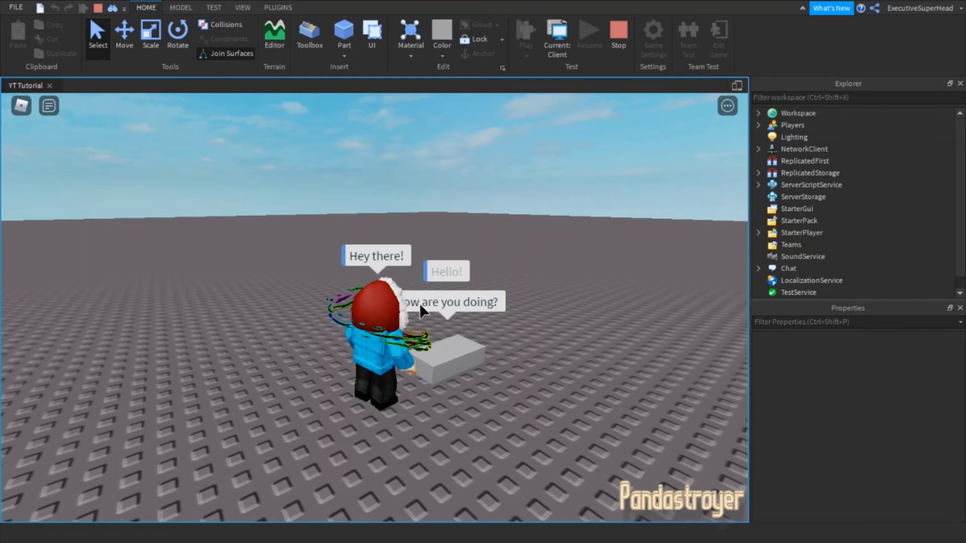
Stop the playtest and insert two DialogChoices nested under the 'Hey there!' choice
{"action": "left_click", "coordinate": [618, 39]}
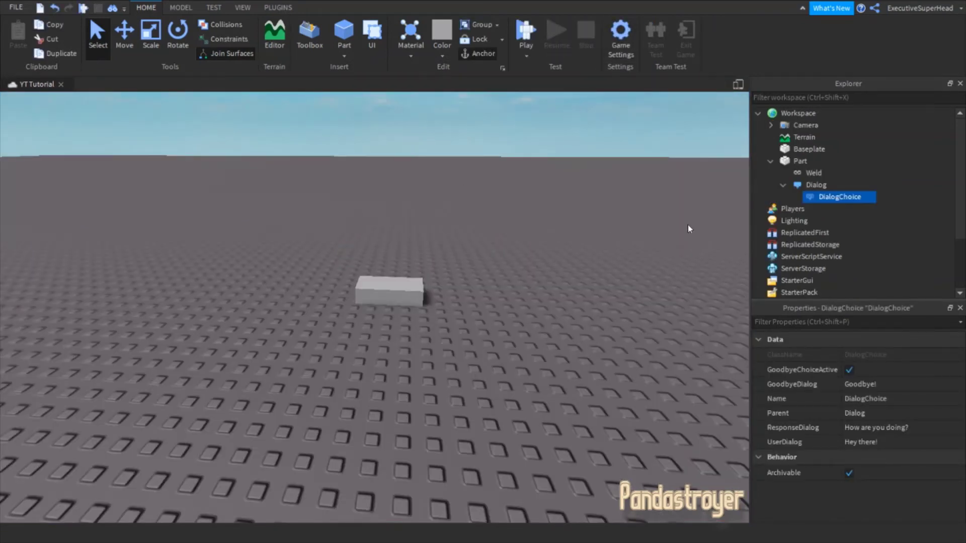
{"action": "mouse_move", "coordinate": [823, 201]}
{"action": "left_click", "coordinate": [869, 196]}
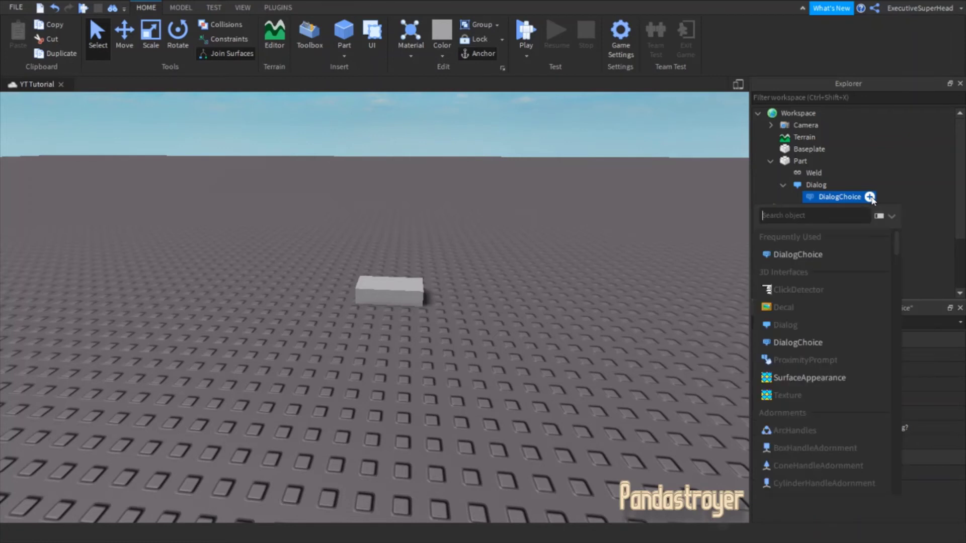
{"action": "left_click", "coordinate": [775, 254]}
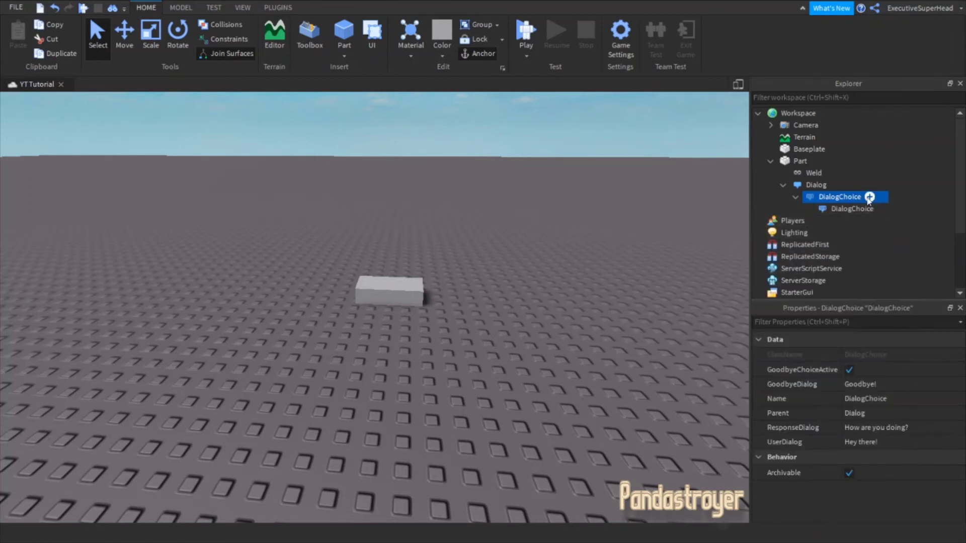
{"action": "left_click", "coordinate": [870, 197]}
{"action": "left_click", "coordinate": [794, 253]}
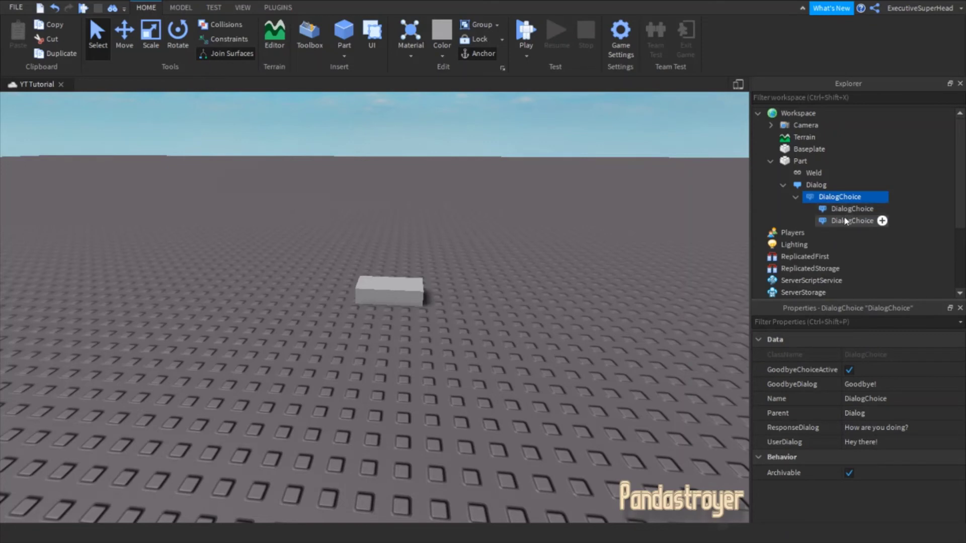
Give the first nested choice user line 'I'm doing great!' and reply 'Nice! I hope you have a great day!'
{"action": "left_click", "coordinate": [848, 209]}
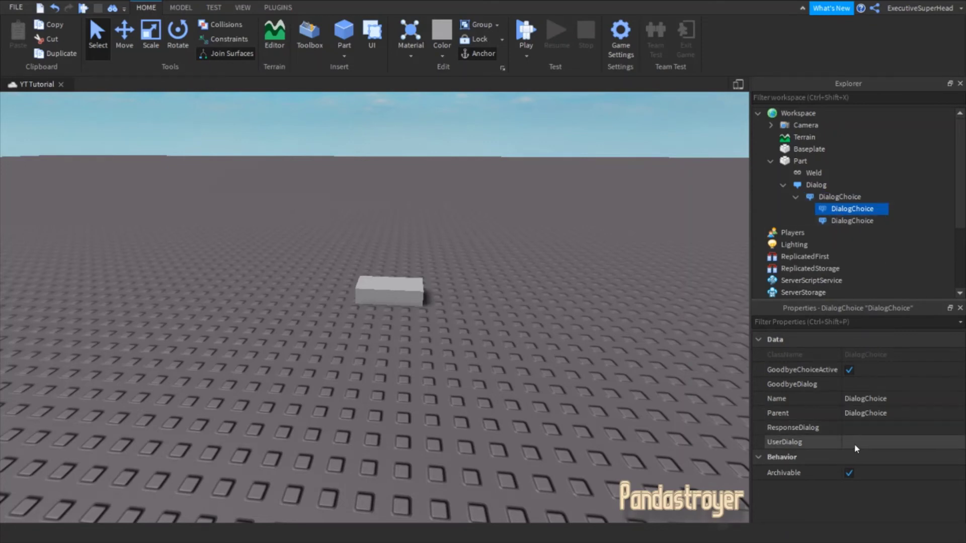
{"action": "left_click", "coordinate": [869, 441]}
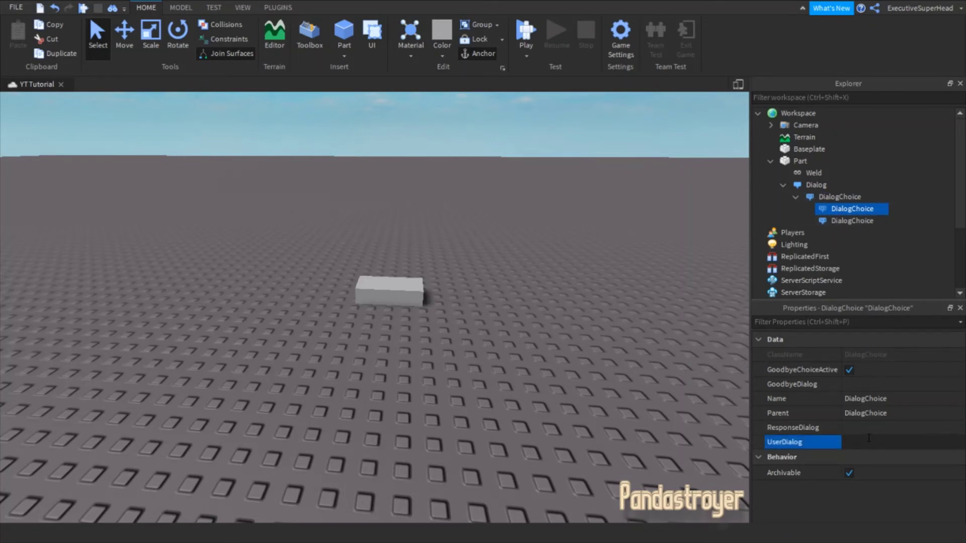
{"action": "type", "text": "I'm doing great!"}
{"action": "left_click", "coordinate": [861, 427]}
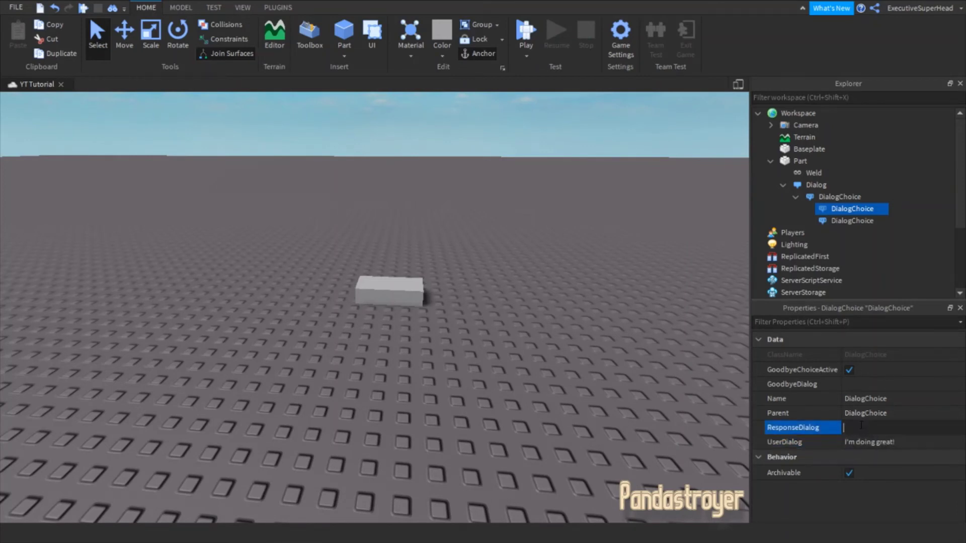
{"action": "type", "text": "Nice!"}
{"action": "type", "text": " I hope you have a"}
{"action": "type", "text": " great day!"}
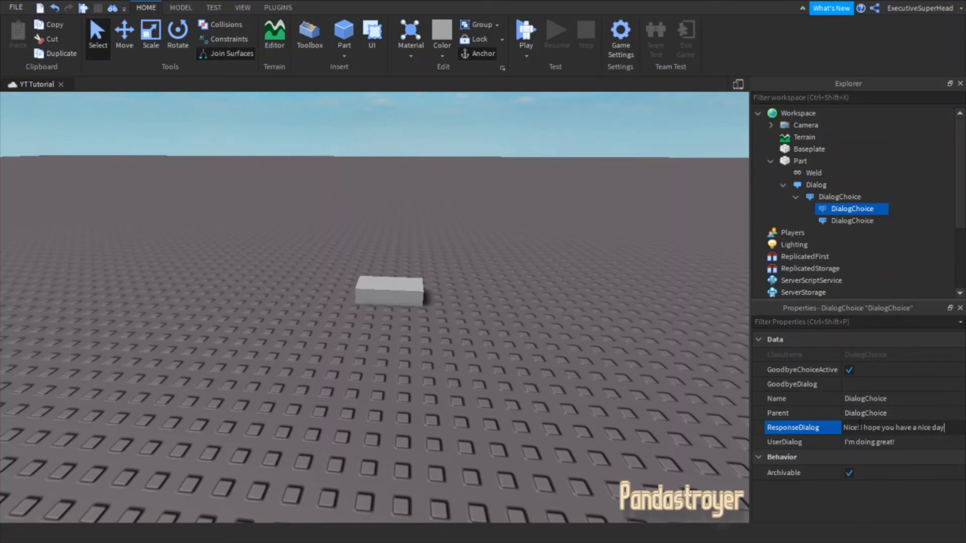
Set the second nested choice's GoodbyeDialog to 'Goodbye!' and its reply to 'Have a nice day!'
{"action": "left_click", "coordinate": [885, 383]}
{"action": "type", "text": "Goodbye!"}
{"action": "left_click", "coordinate": [838, 224]}
{"action": "left_click", "coordinate": [885, 383]}
{"action": "type", "text": "Goodbye!"}
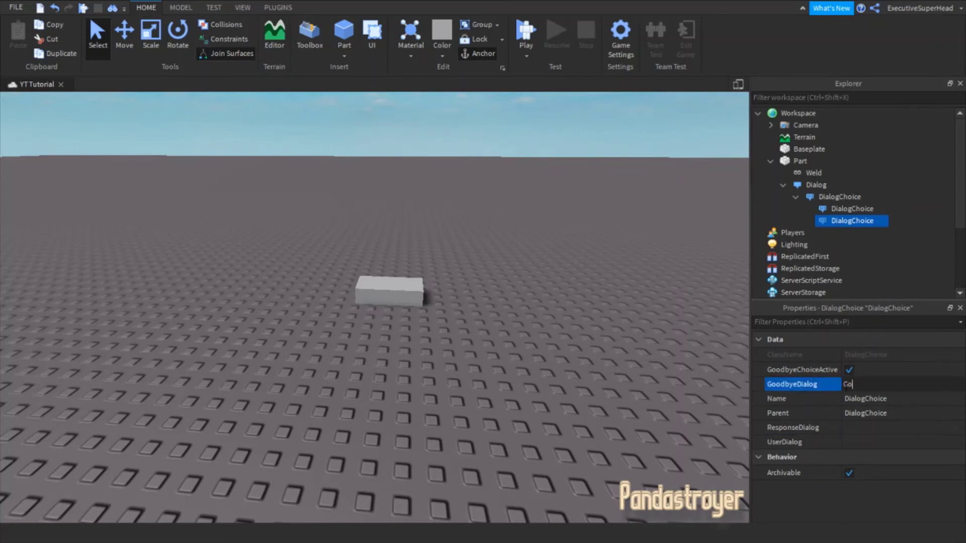
{"action": "left_click", "coordinate": [868, 425]}
{"action": "type", "text": "Ok! I hope you"}
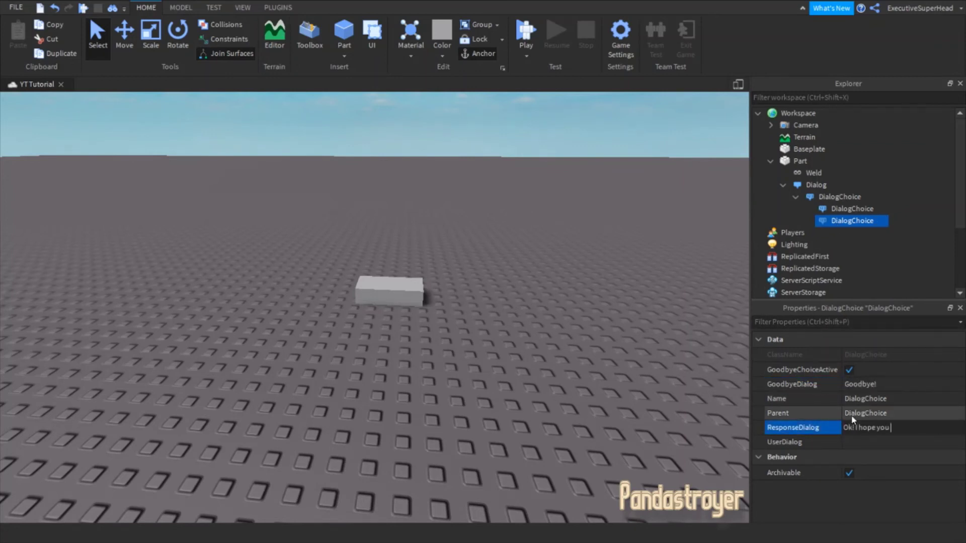
{"action": "key", "text": "BackSpace"}
{"action": "key", "text": "BackSpace"}
{"action": "key", "text": "BackSpace"}
{"action": "key", "text": "BackSpace"}
{"action": "key", "text": "BackSpace"}
{"action": "key", "text": "BackSpace"}
{"action": "type", "text": "Have a nice day!"}
Set the second choice's user line to 'I'm fine.' and clear the selection
{"action": "left_click", "coordinate": [792, 442]}
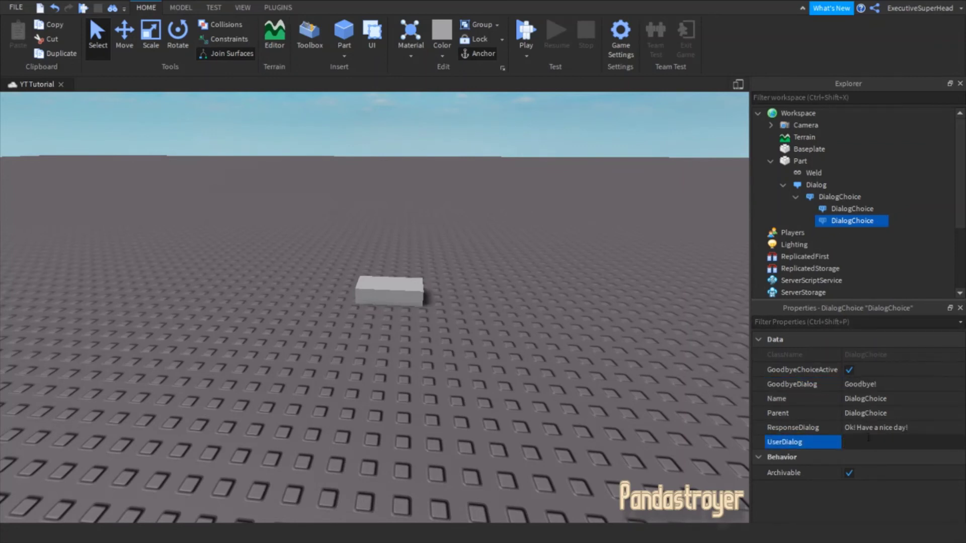
{"action": "type", "text": "I'm fine."}
{"action": "left_click", "coordinate": [838, 211]}
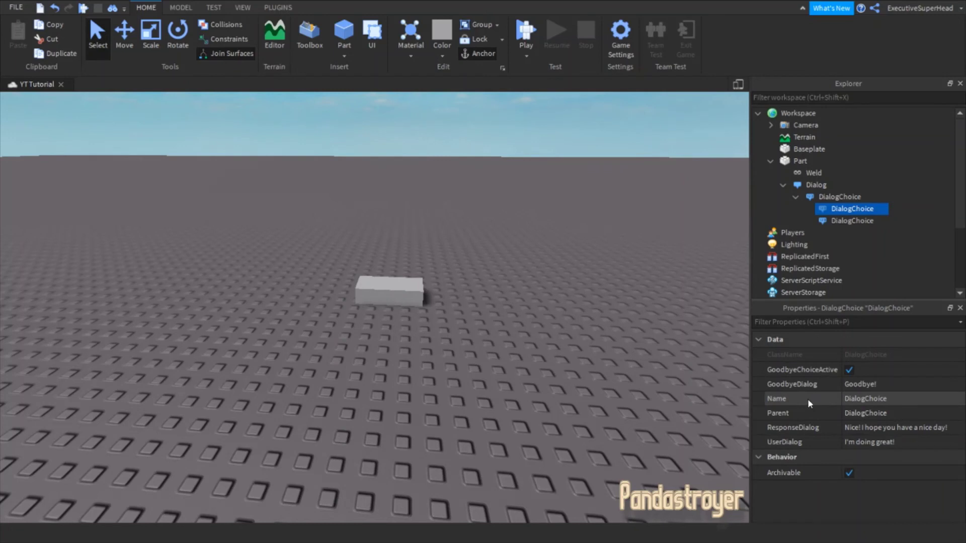
{"action": "left_click", "coordinate": [658, 367]}
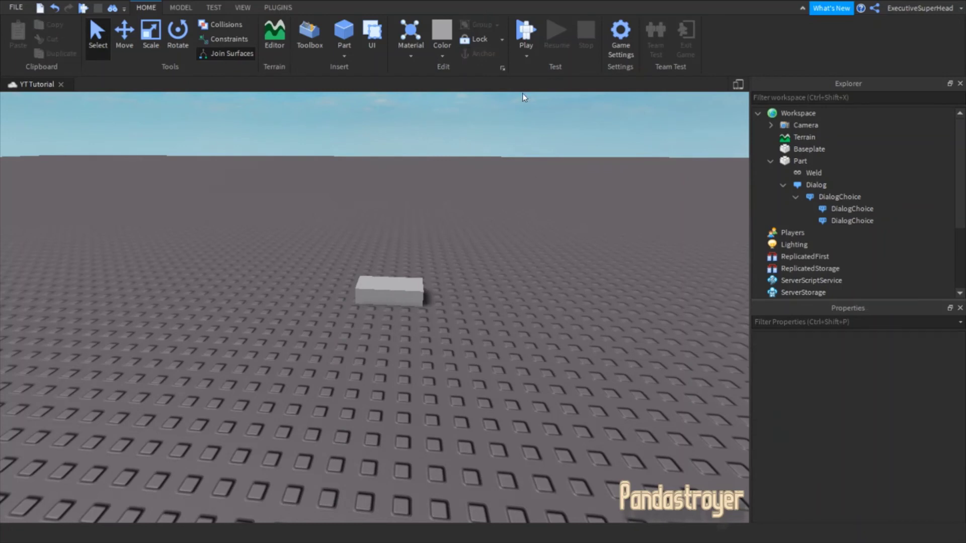
Playtest, open the part's dialog and answer 'Hey there!' then 'I'm doing great!'
{"action": "left_click", "coordinate": [526, 40]}
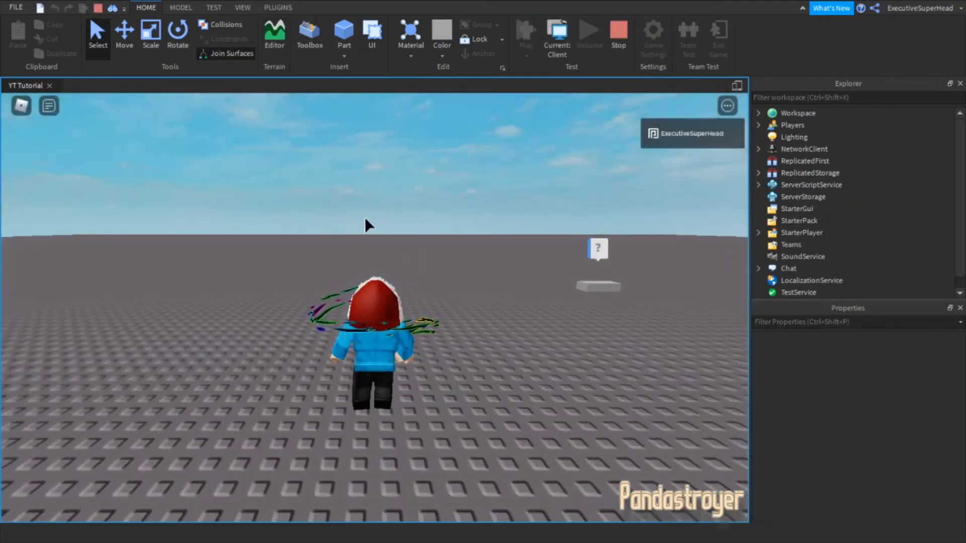
{"action": "key", "text": "w"}
{"action": "right_click_drag", "start_coordinate": [366, 217], "coordinate": [366, 218]}
{"action": "left_click", "coordinate": [369, 221]}
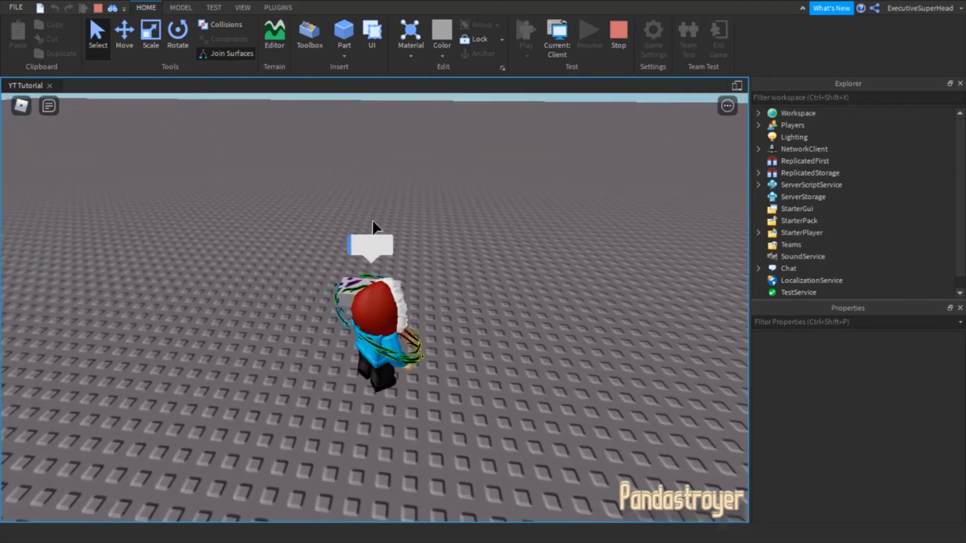
{"action": "right_click_drag", "start_coordinate": [373, 285], "coordinate": [2, 442]}
{"action": "left_click", "coordinate": [34, 440]}
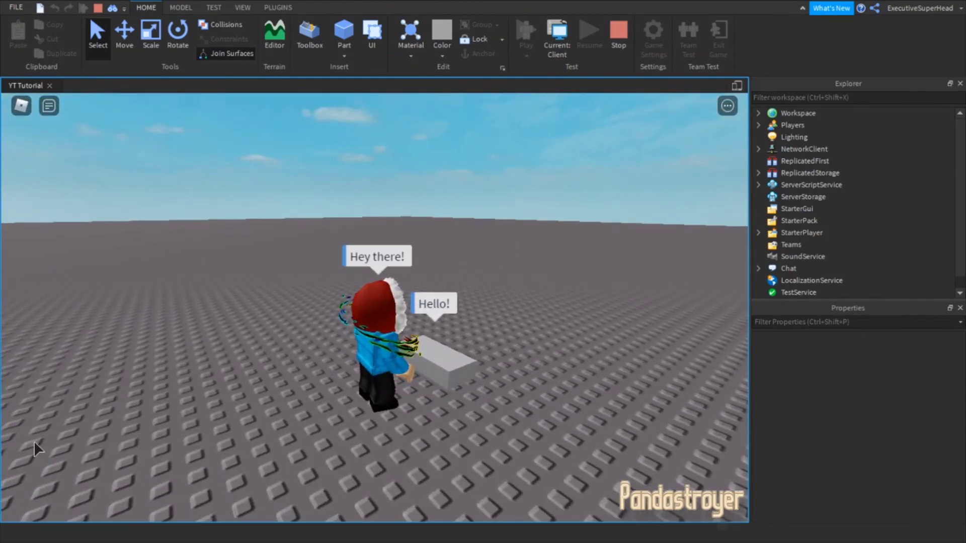
{"action": "right_click_drag", "start_coordinate": [255, 362], "coordinate": [298, 360]}
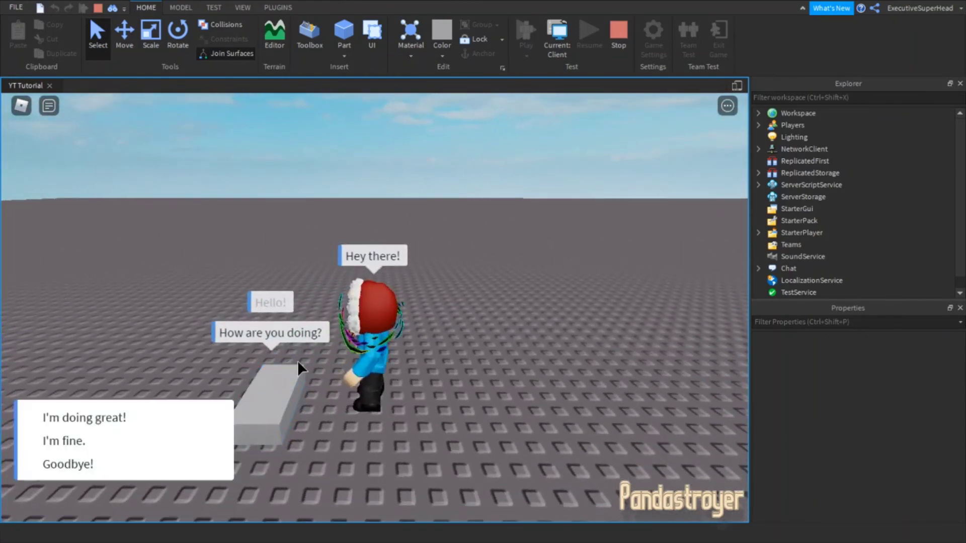
{"action": "left_click", "coordinate": [161, 416]}
{"action": "right_click_drag", "start_coordinate": [164, 398], "coordinate": [172, 381]}
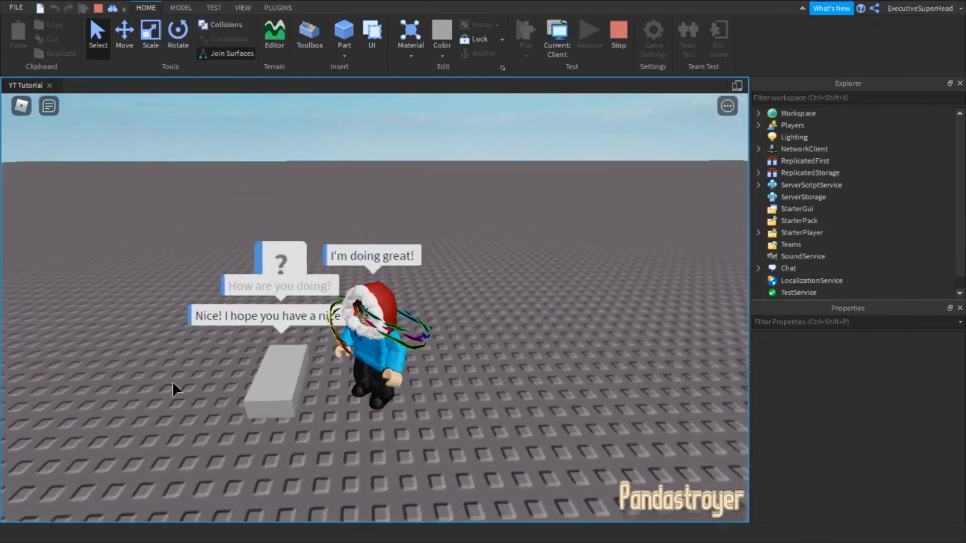
Restart the conversation and answer 'Hey there!' then 'I'm fine.'
{"action": "left_click", "coordinate": [276, 254]}
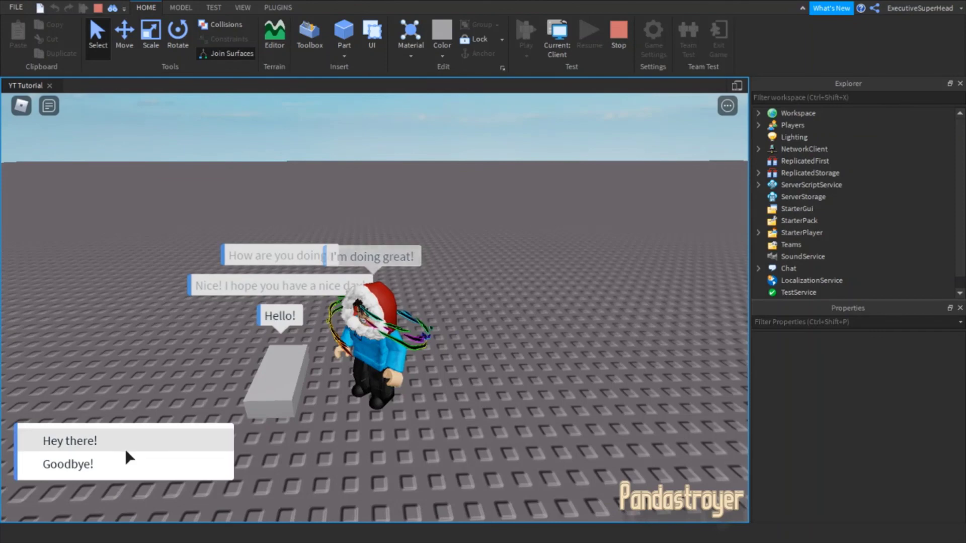
{"action": "left_click", "coordinate": [125, 443]}
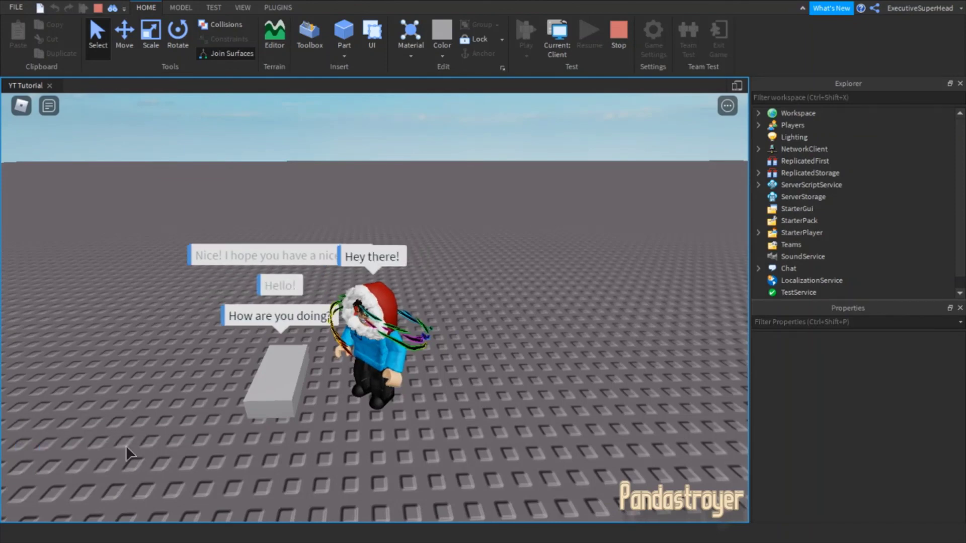
{"action": "left_click", "coordinate": [125, 447]}
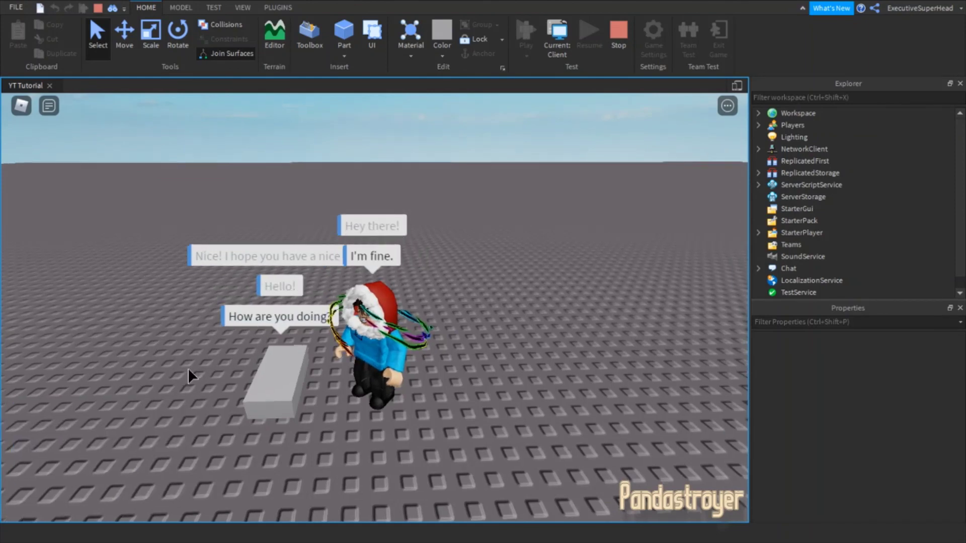